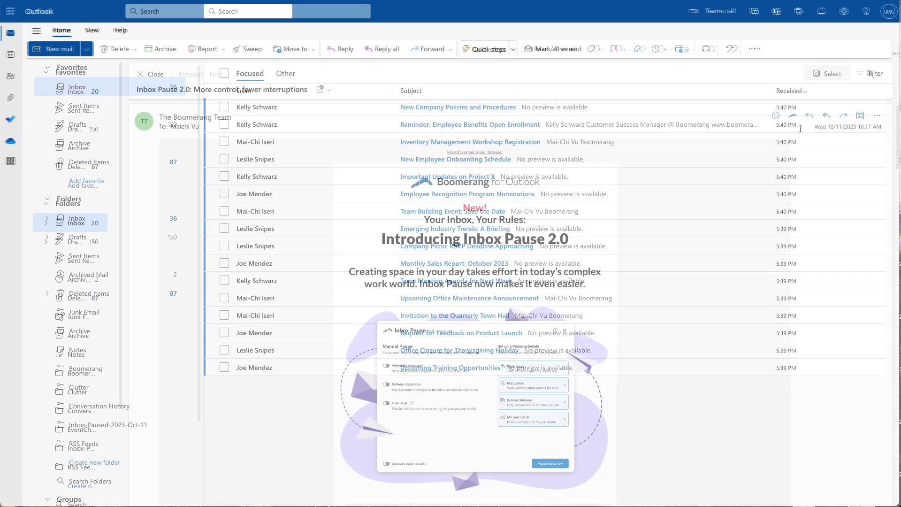
# - Open the Inbox Pause 2.0 email to reach Boomerang's Inbox Pause settings
pyautogui.click(793, 116)
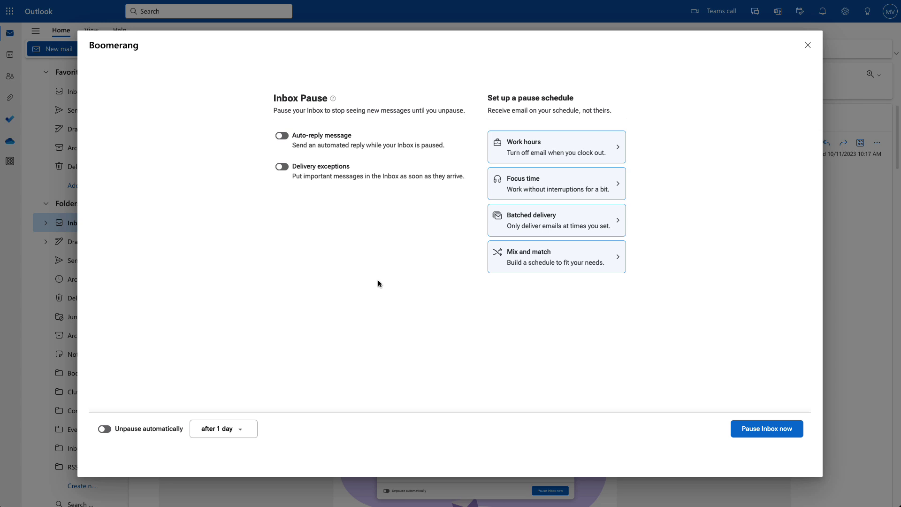
pyautogui.click(289, 138)
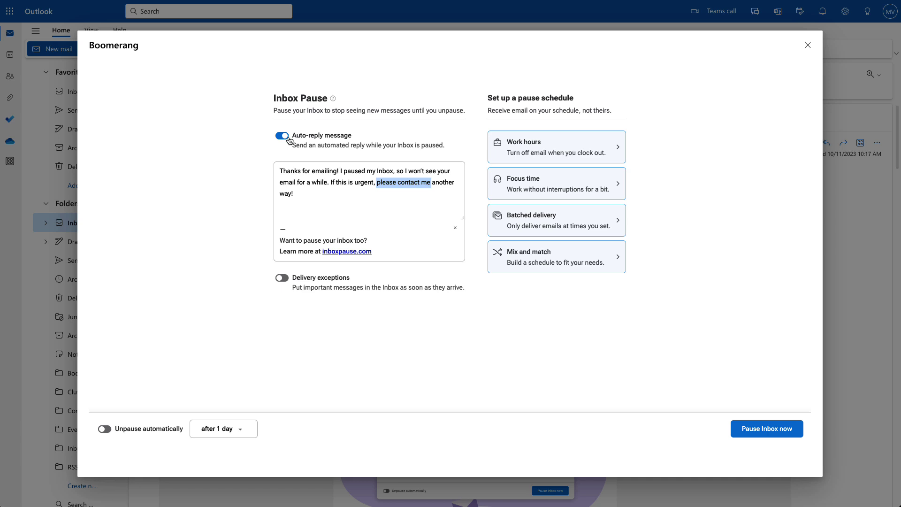
pyautogui.click(288, 138)
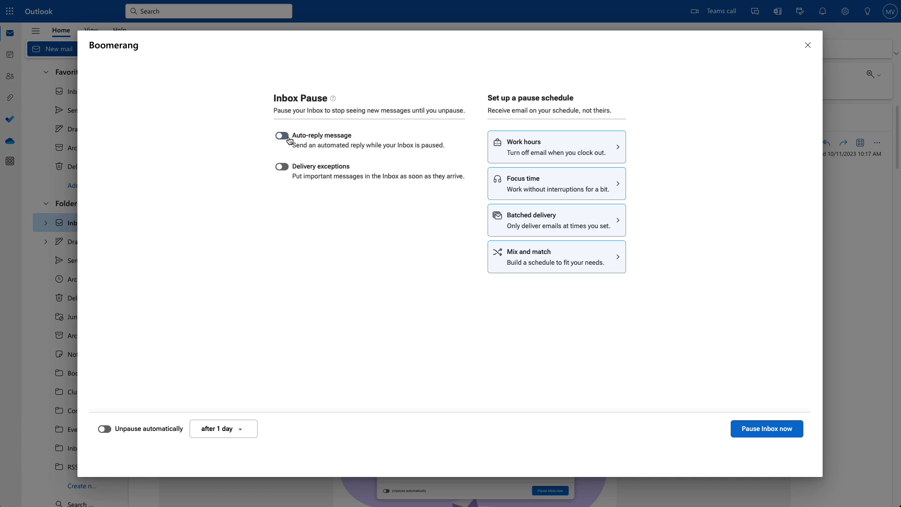
pyautogui.click(287, 167)
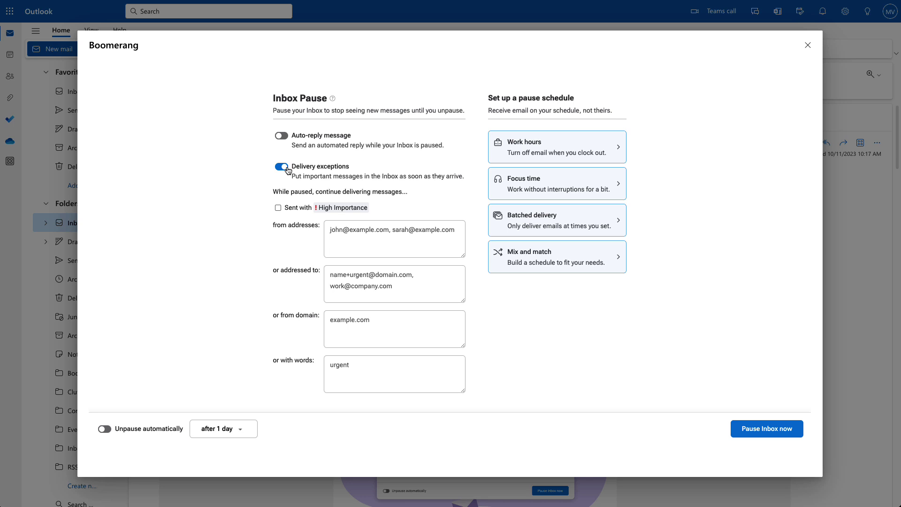
pyautogui.click(278, 209)
pyautogui.click(355, 235)
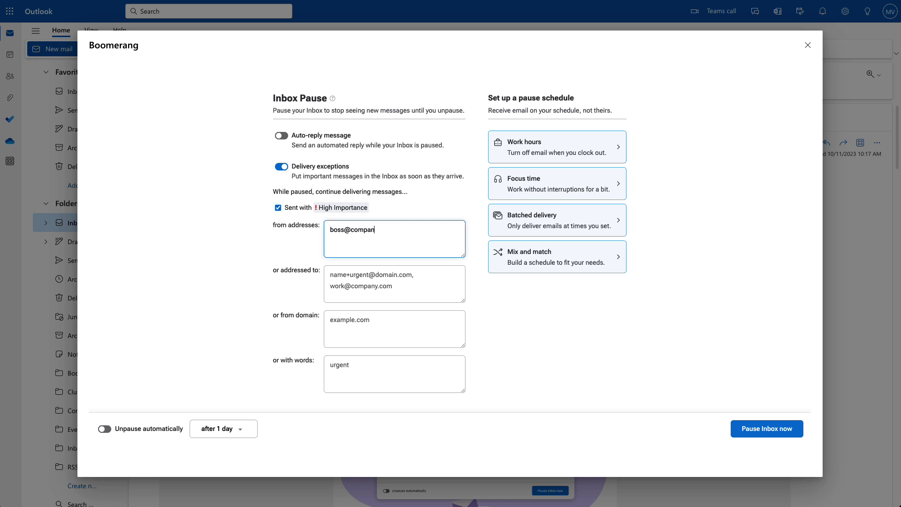
pyautogui.click(366, 282)
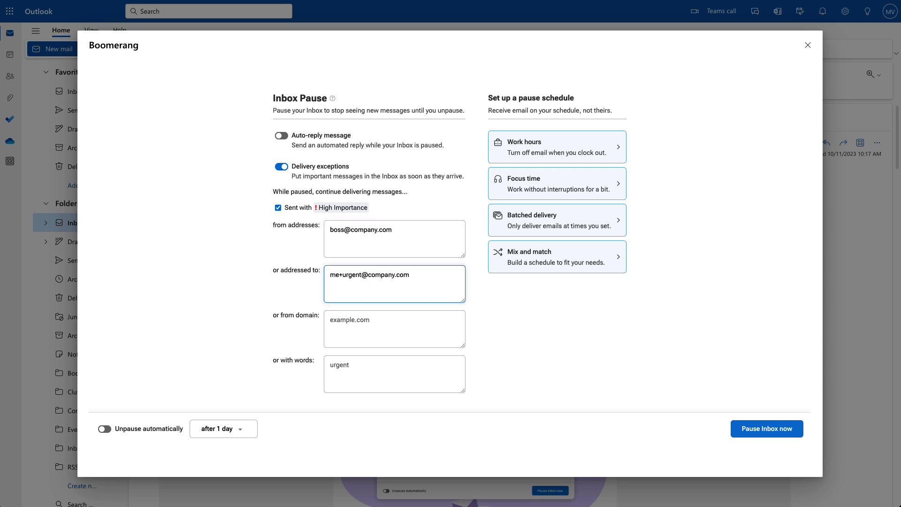
pyautogui.click(394, 328)
pyautogui.write('clientdomain.com')
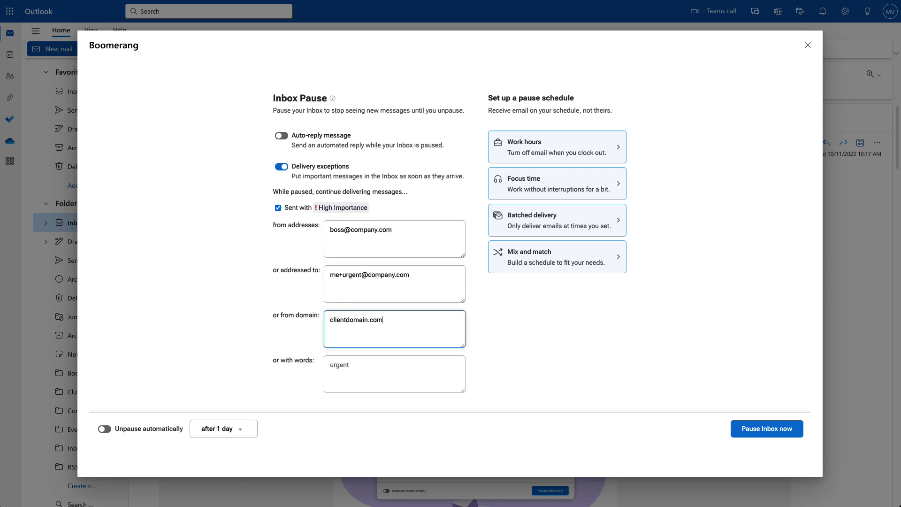
pyautogui.press('Tab')
pyautogui.write('urgent')
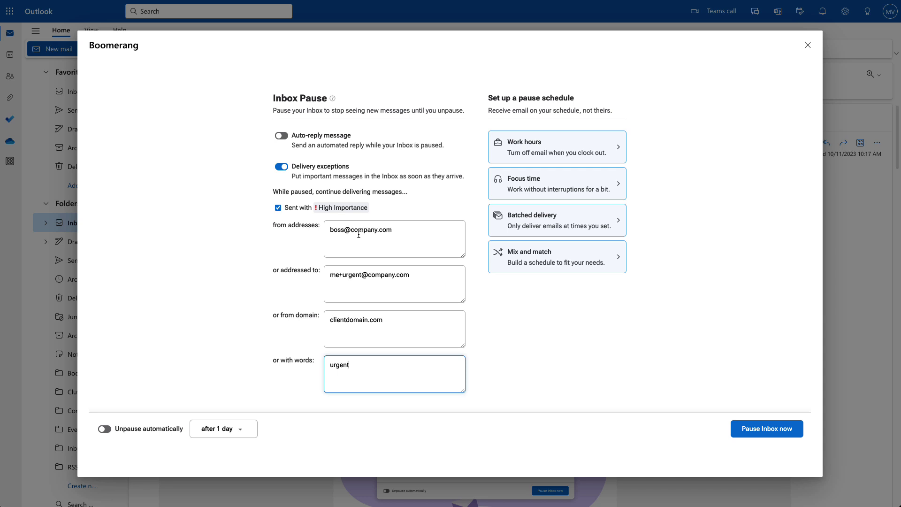
# - Turn off delivery exceptions and automatic unpausing, then pause the inbox immediately
pyautogui.click(282, 170)
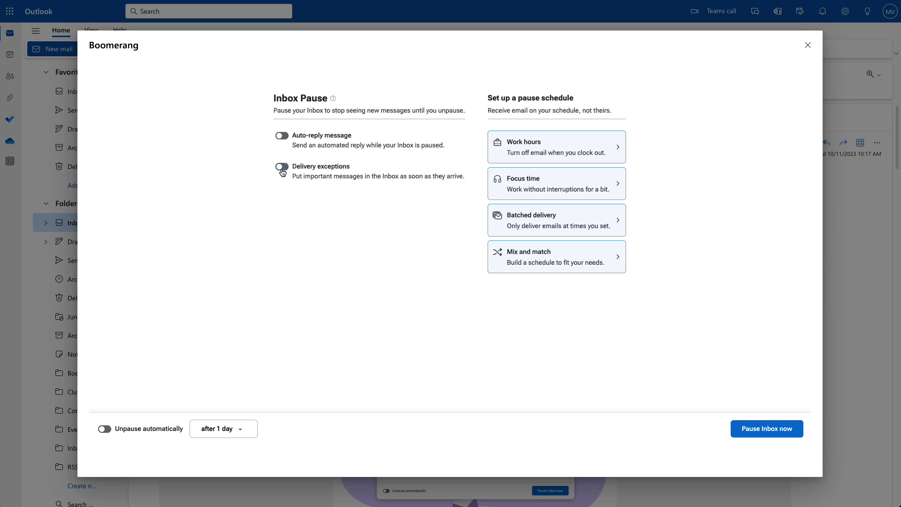
pyautogui.click(250, 428)
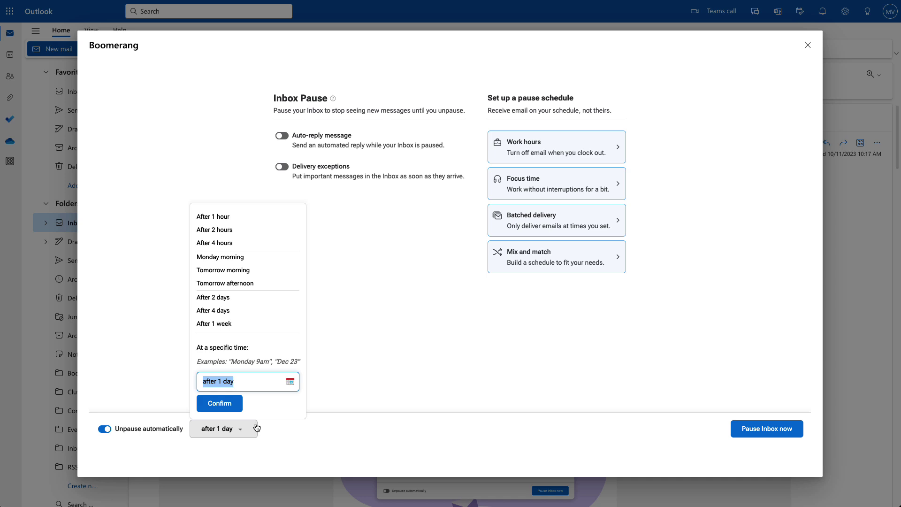
pyautogui.click(106, 429)
pyautogui.click(758, 428)
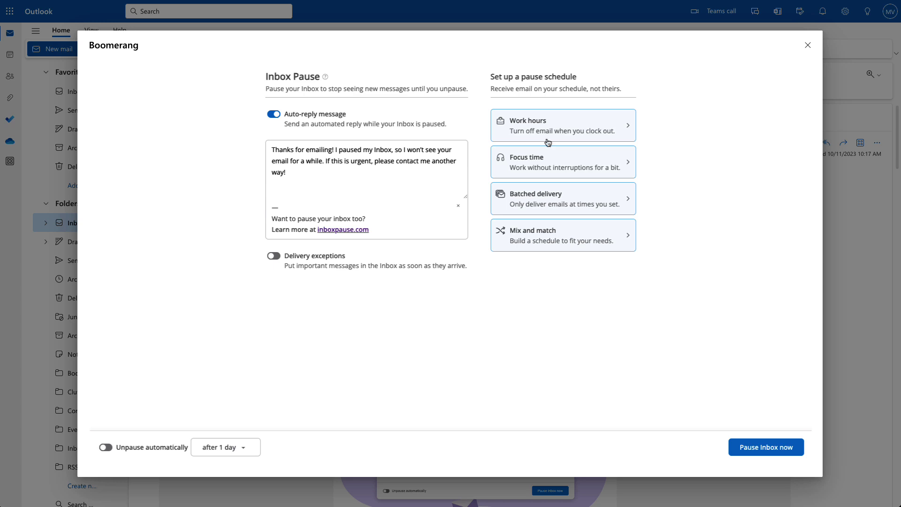
# - Review the Work hours schedule (unpause 9:00 am, pause 5:00 pm, Monday–Friday), then return to the overview
pyautogui.moveTo(546, 136)
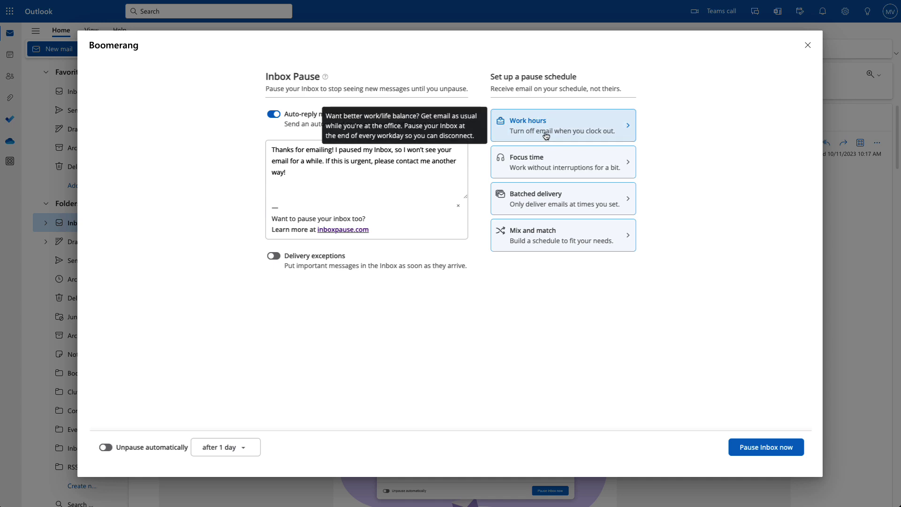
pyautogui.click(546, 136)
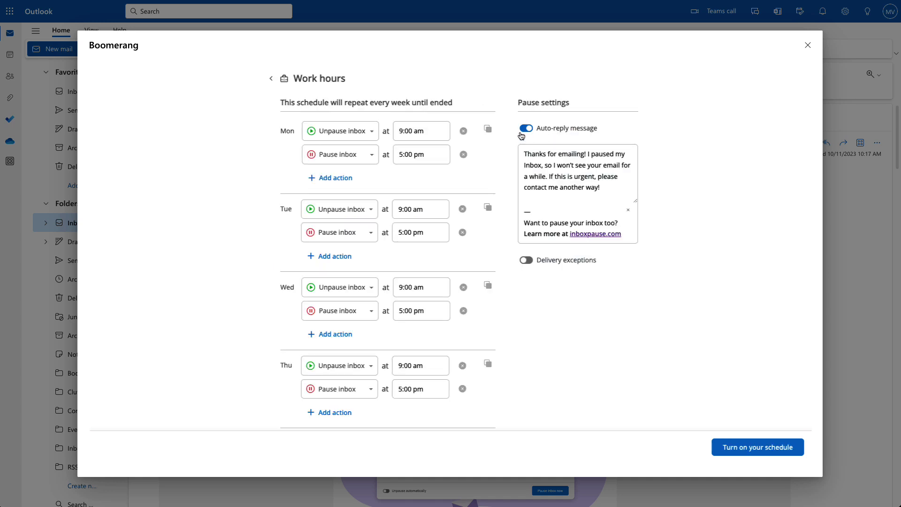
pyautogui.scroll(-3, 475, 149)
pyautogui.scroll(-4, 475, 149)
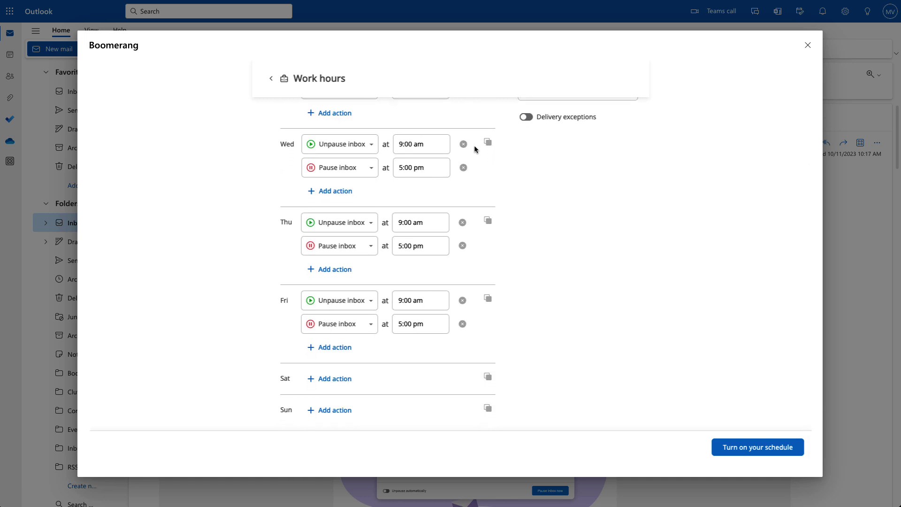
pyautogui.scroll(5, 474, 149)
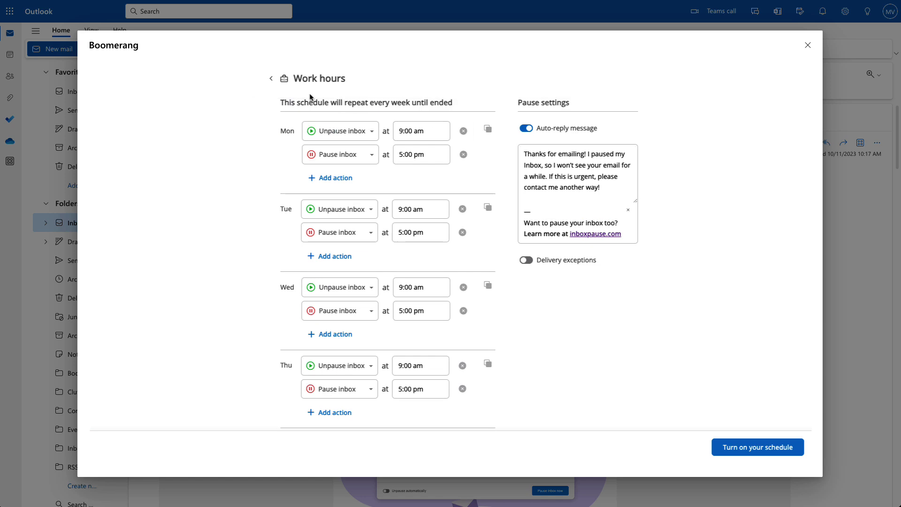
pyautogui.click(271, 78)
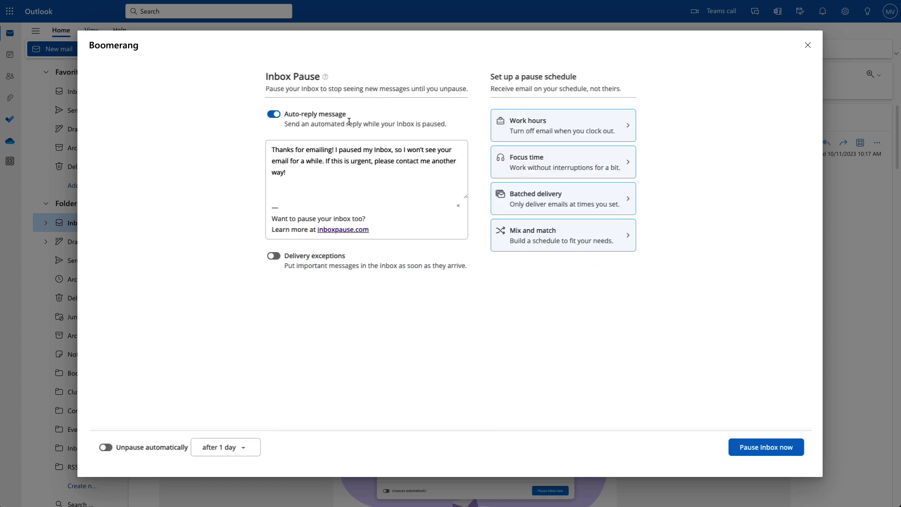
# - In Focus time, copy Monday's 2:35 pm pause and 4:45 pm unpause to Wednesday and Friday only
pyautogui.click(500, 165)
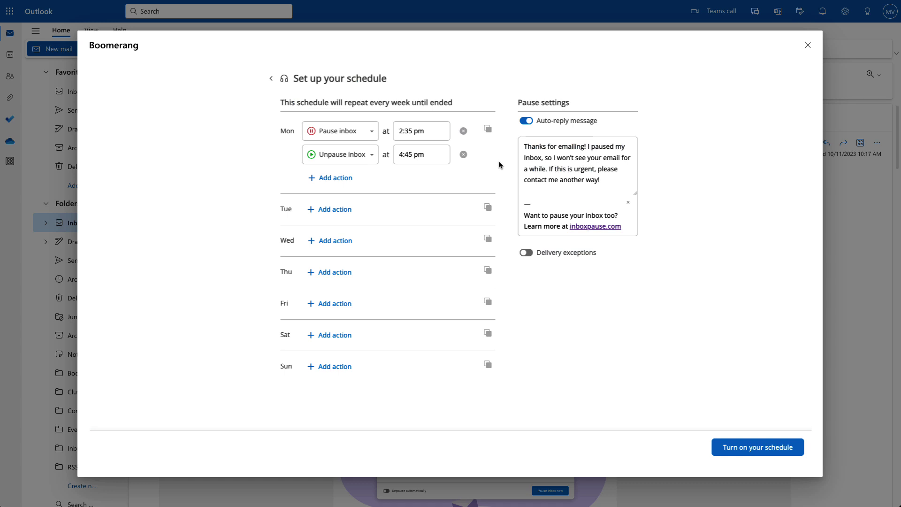
pyautogui.click(490, 130)
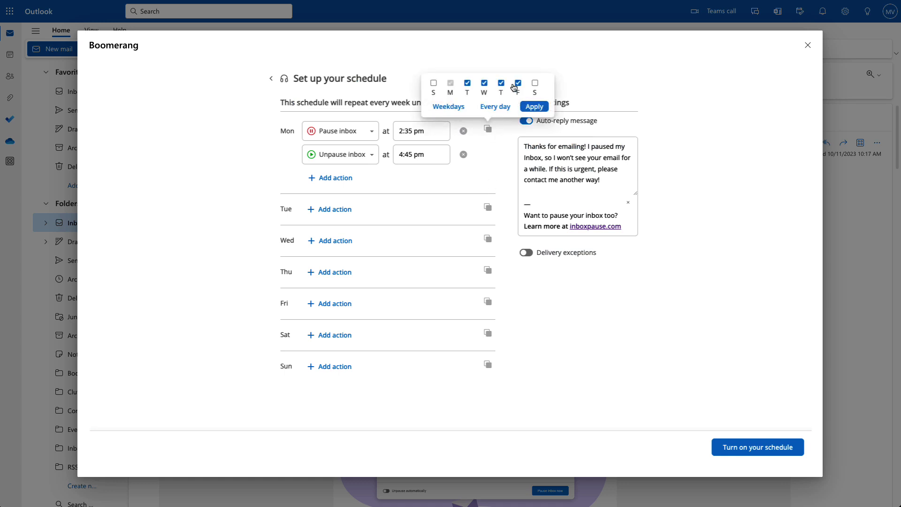
pyautogui.click(467, 83)
pyautogui.click(501, 83)
pyautogui.click(526, 107)
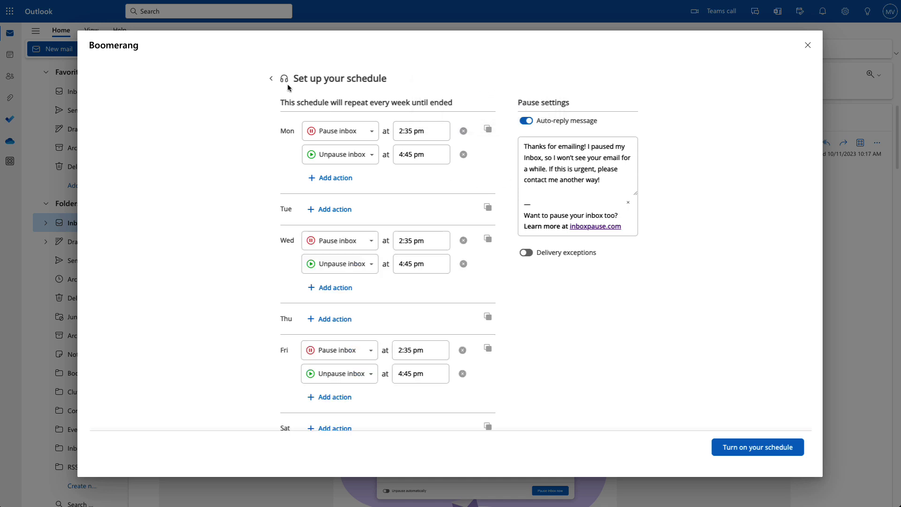
pyautogui.click(272, 79)
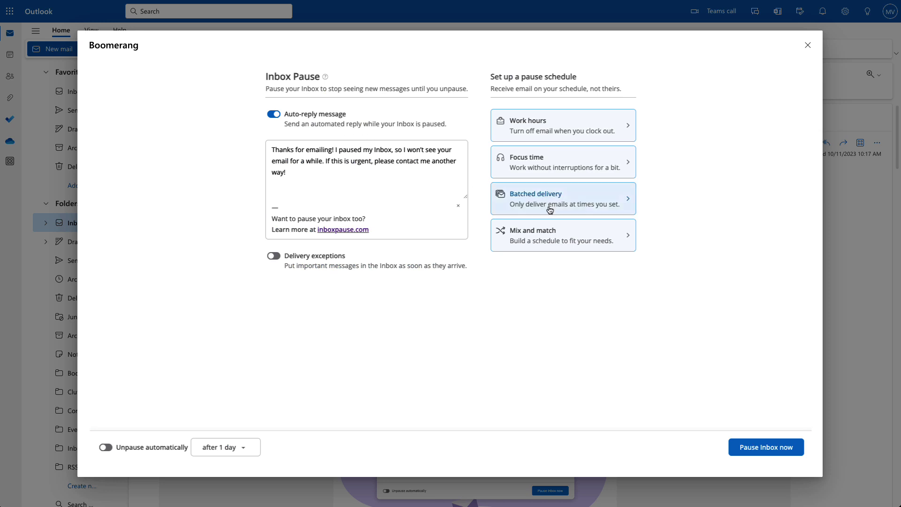
# - Change Batched delivery's third weekday delivery time from 4:30 pm to 5:30 pm
pyautogui.moveTo(552, 210)
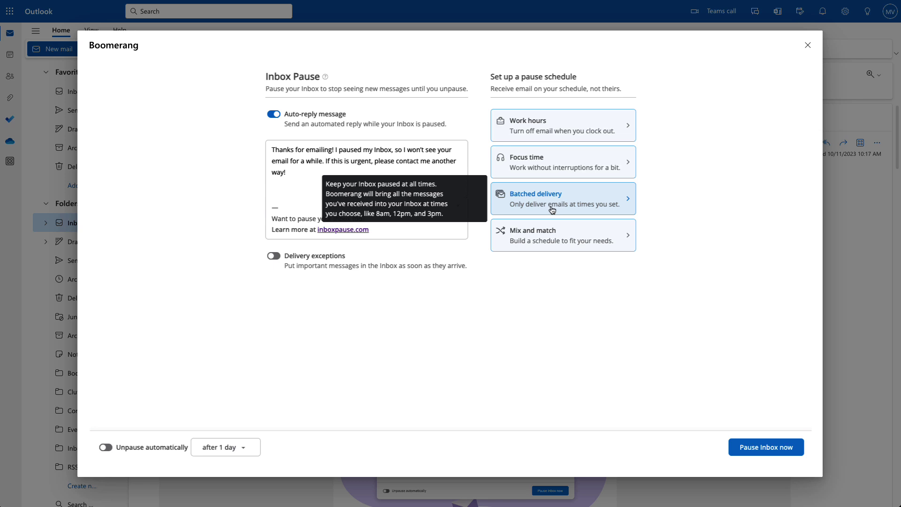
pyautogui.click(552, 209)
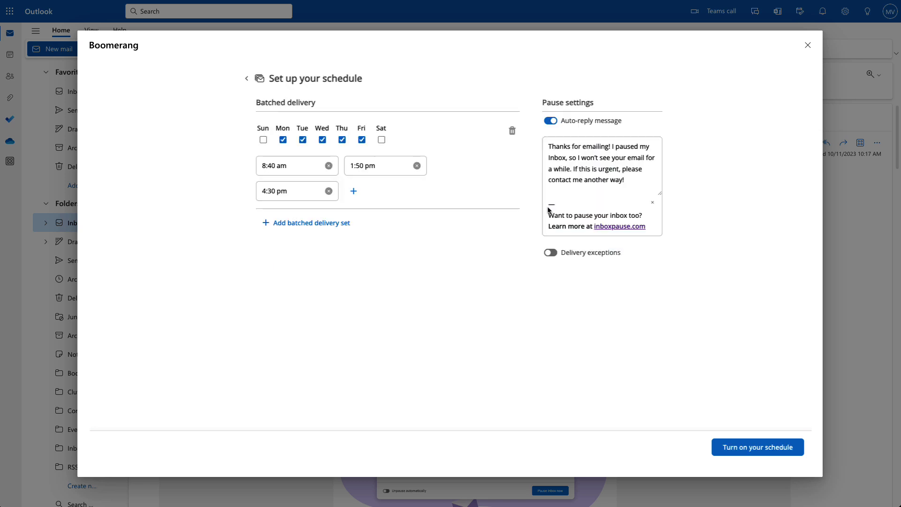
pyautogui.click(263, 192)
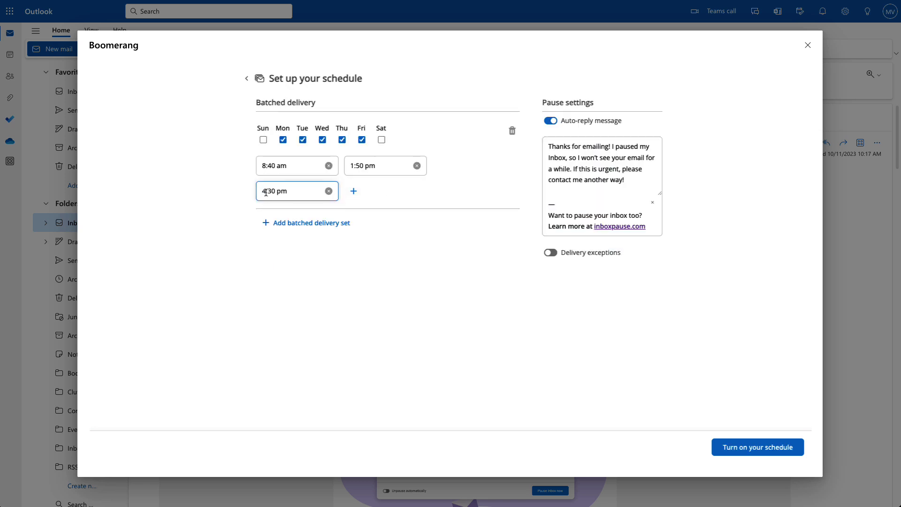
pyautogui.press('Right')
pyautogui.press('BackSpace')
pyautogui.write('5')
pyautogui.click(246, 79)
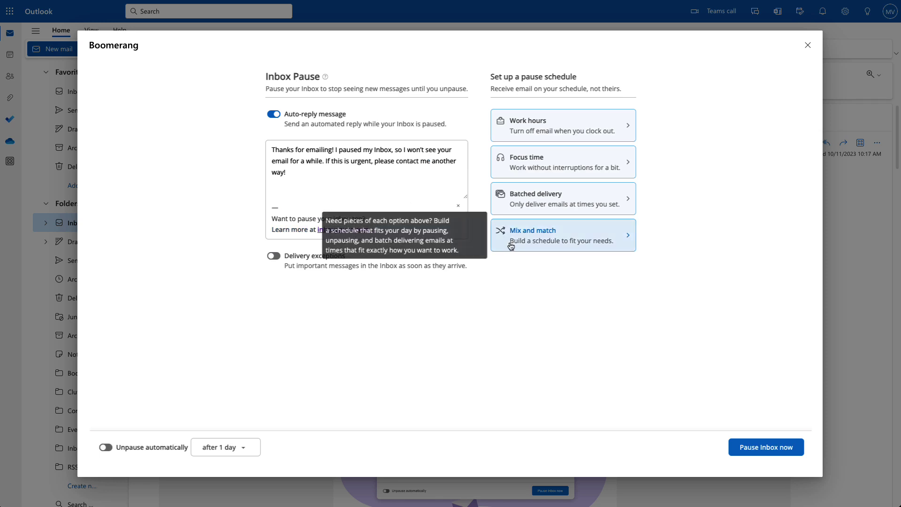
# - Browse the Mix and match schedule's pause, batched delivery and unpause times through Sunday
pyautogui.click(511, 246)
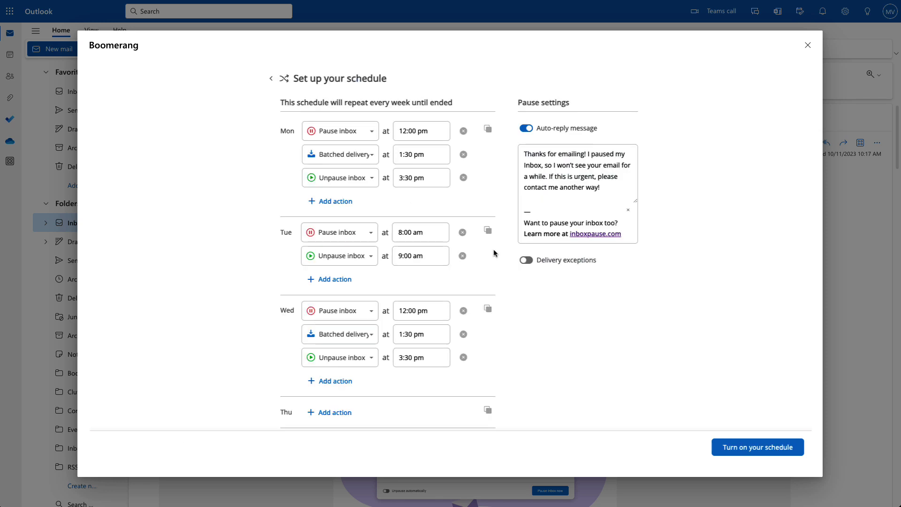
pyautogui.scroll(-2, 442, 239)
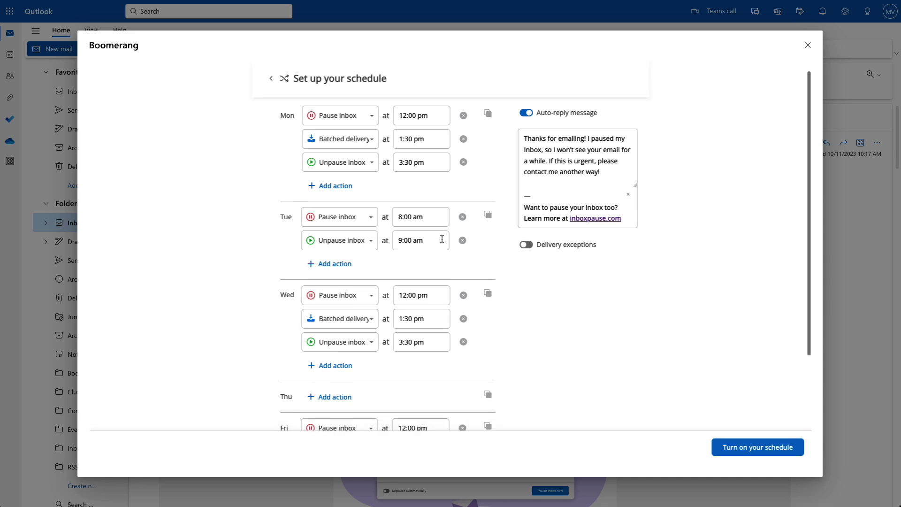
pyautogui.scroll(-1, 441, 238)
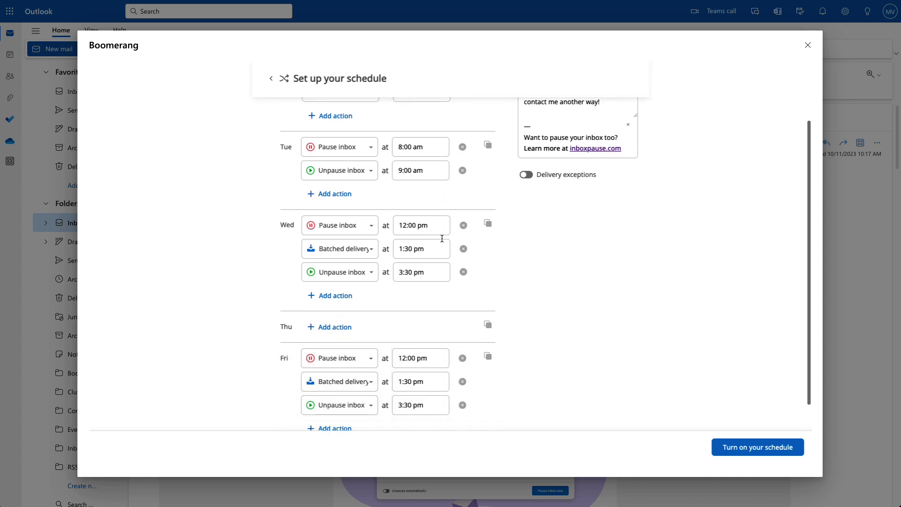
pyautogui.scroll(-1, 441, 238)
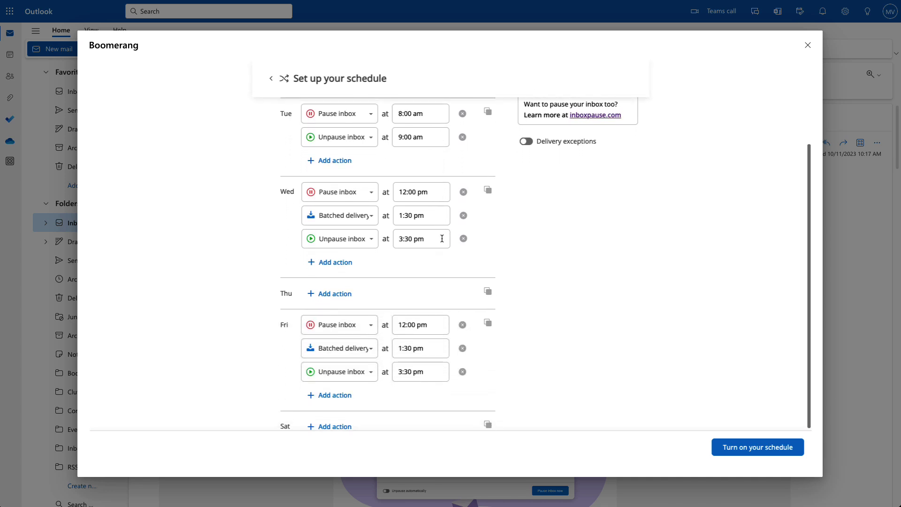
pyautogui.scroll(-1, 441, 238)
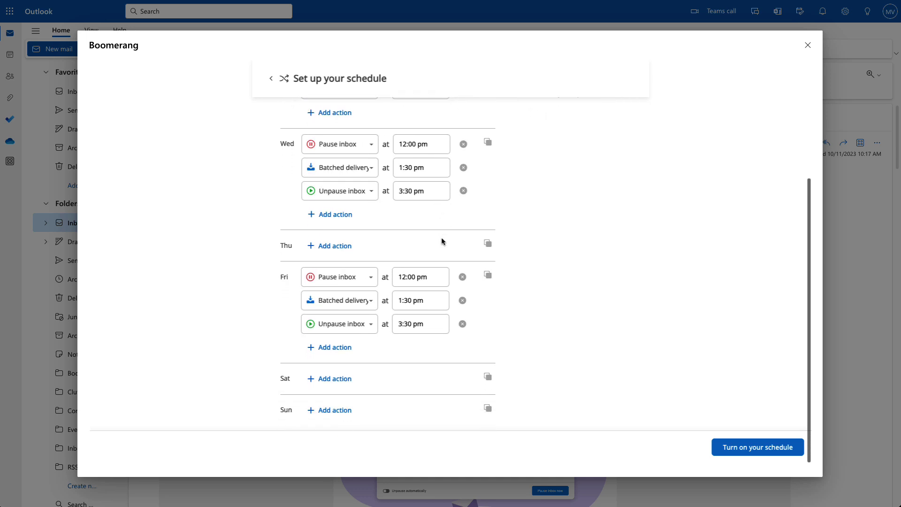
pyautogui.scroll(1, 441, 241)
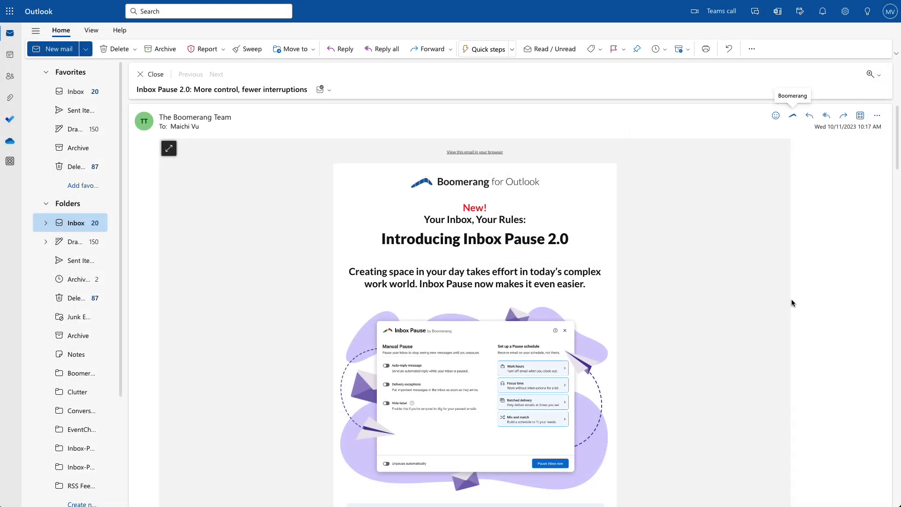
# - View the current pause schedule in Inbox Pause and turn it off
pyautogui.click(793, 116)
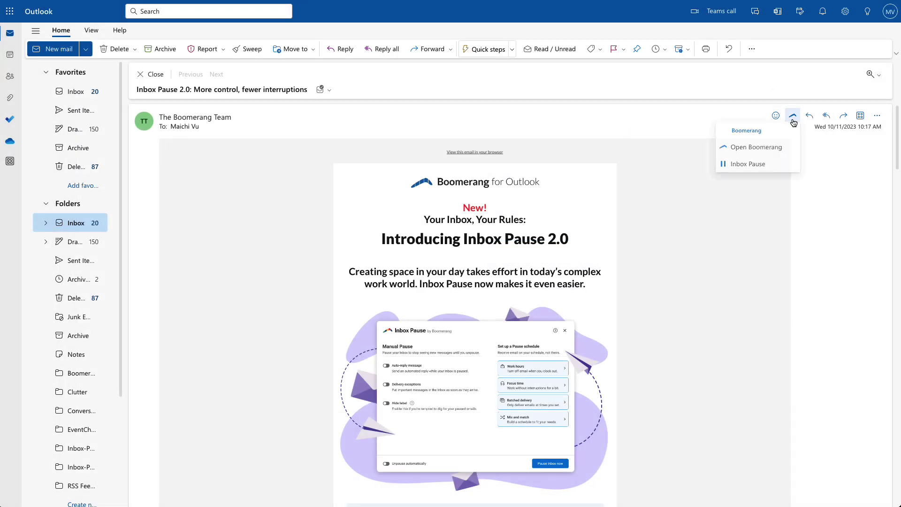
pyautogui.click(780, 166)
pyautogui.click(491, 298)
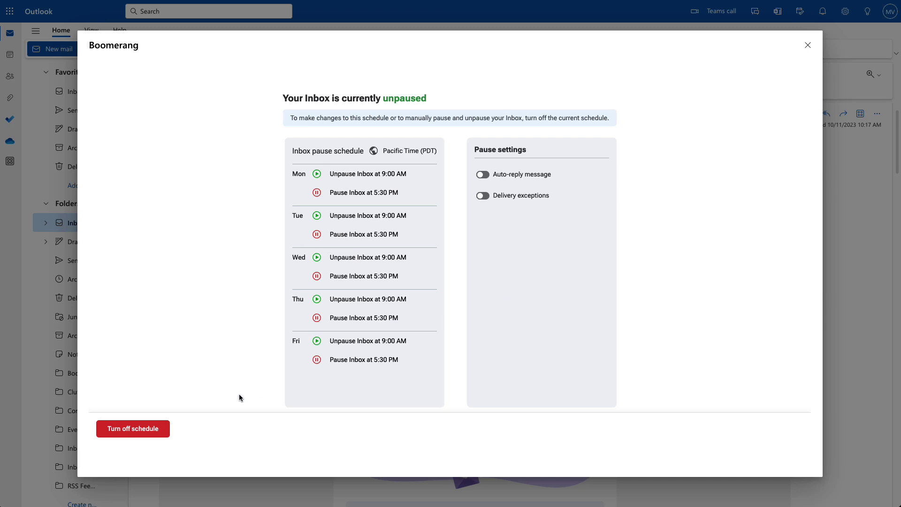
pyautogui.click(145, 430)
# - Reopen Inbox Pause and open the Work hours editor showing weekdays 09:00 AM–05:30 PM
pyautogui.click(793, 114)
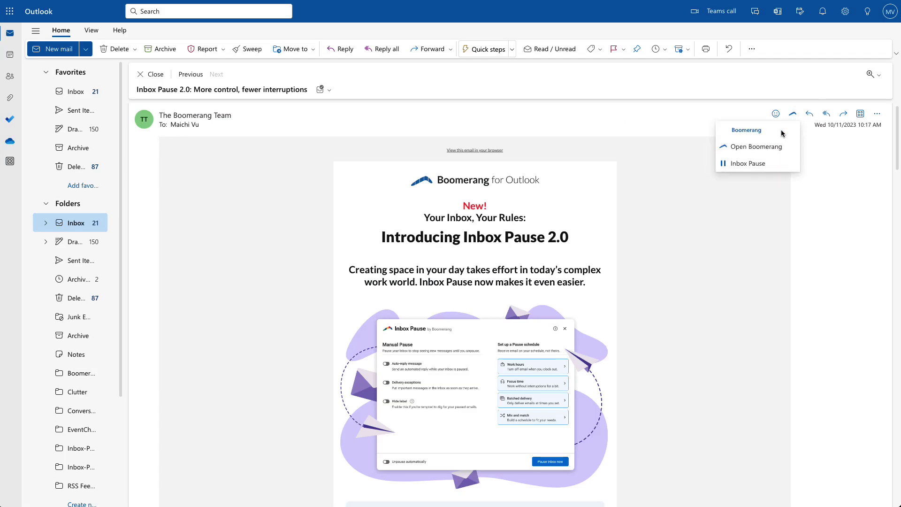
pyautogui.click(750, 164)
pyautogui.click(595, 158)
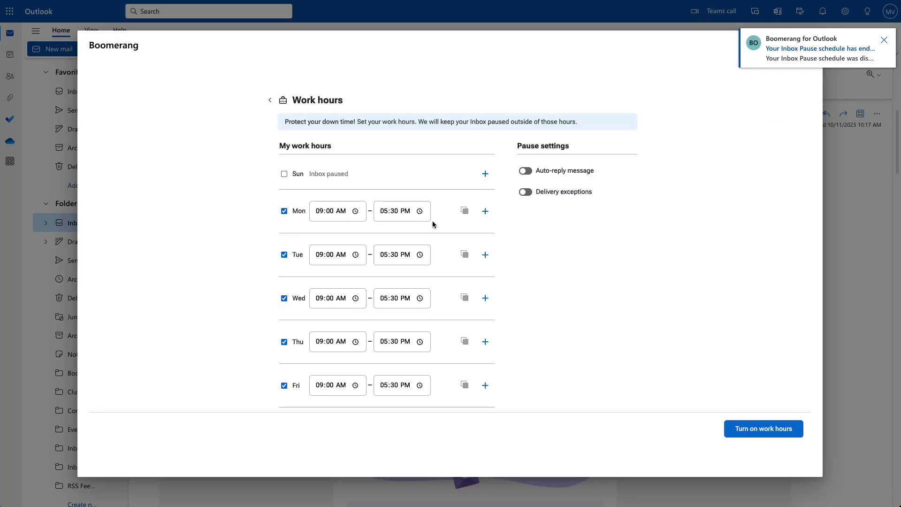
pyautogui.scroll(-2, 433, 224)
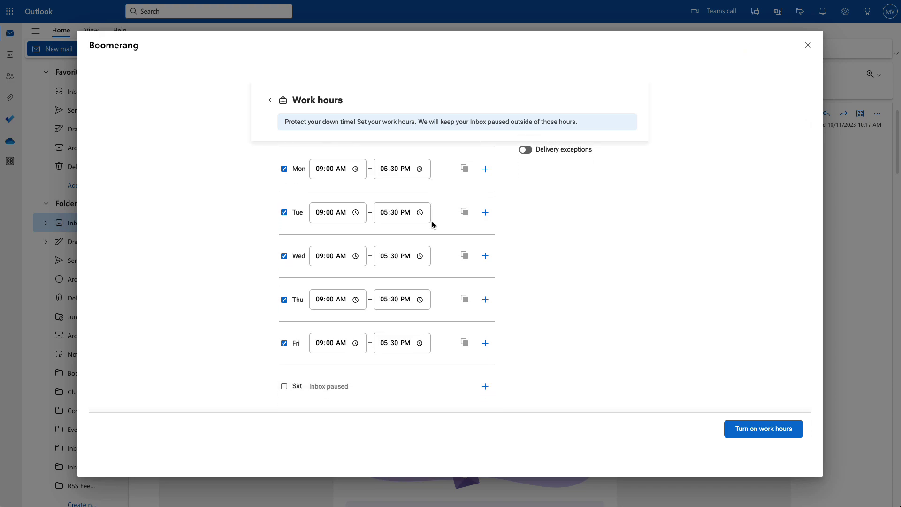